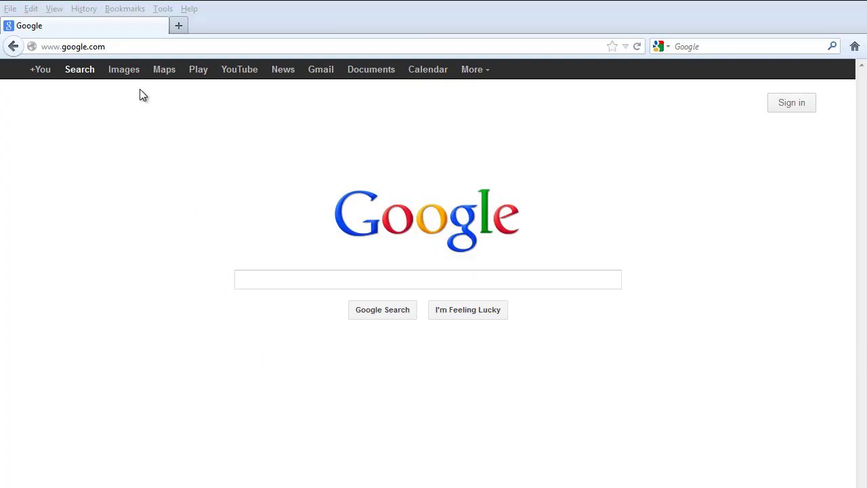
left_click(127, 45)
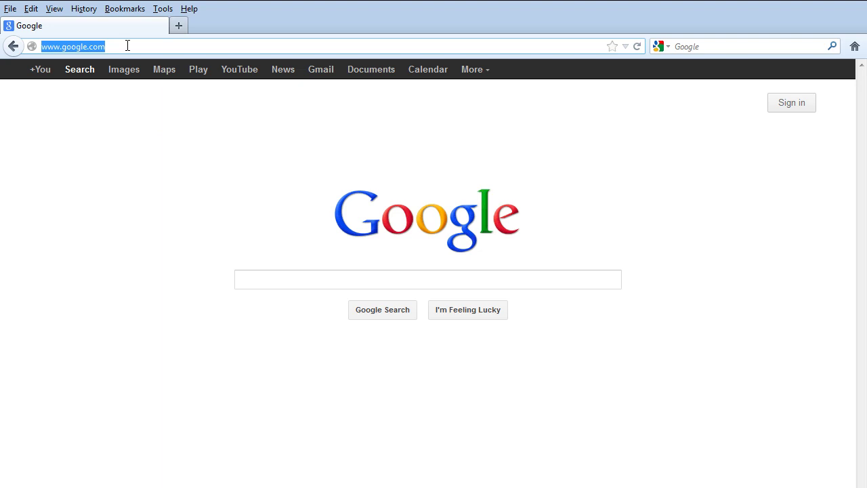
type("www.diigo.com")
key("Return")
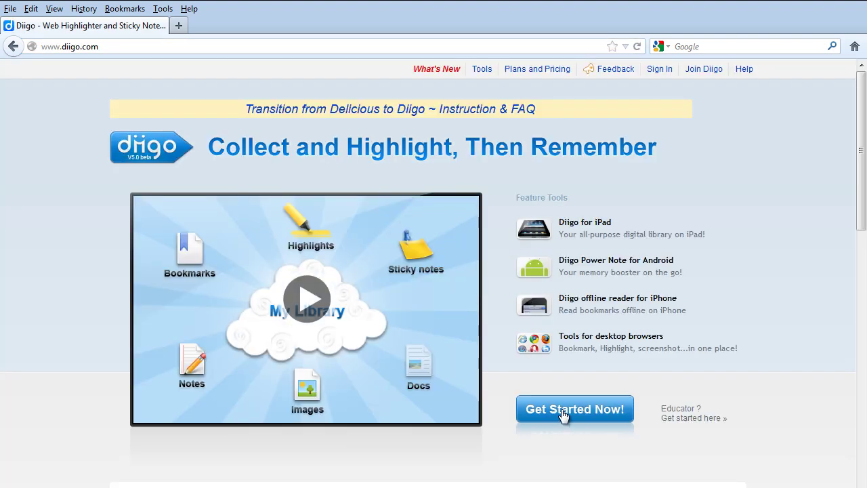
left_click(563, 415)
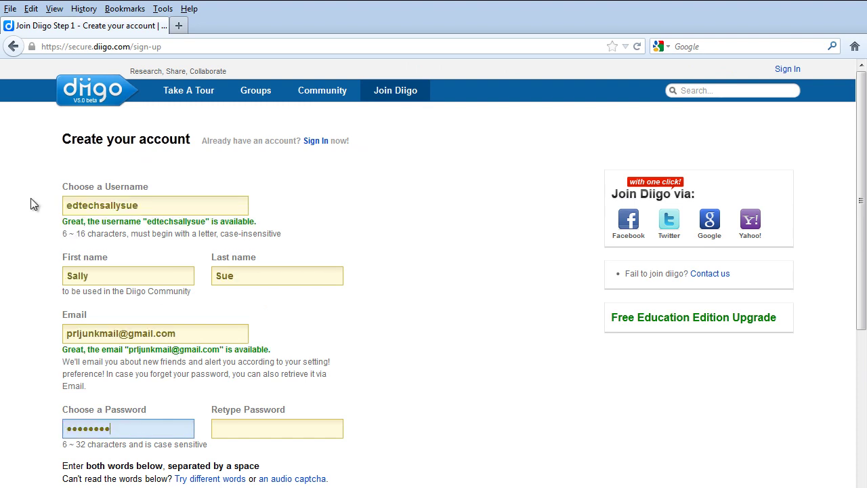
Step: Retype the account password, fill in the captcha words and submit the registration form
key("Tab")
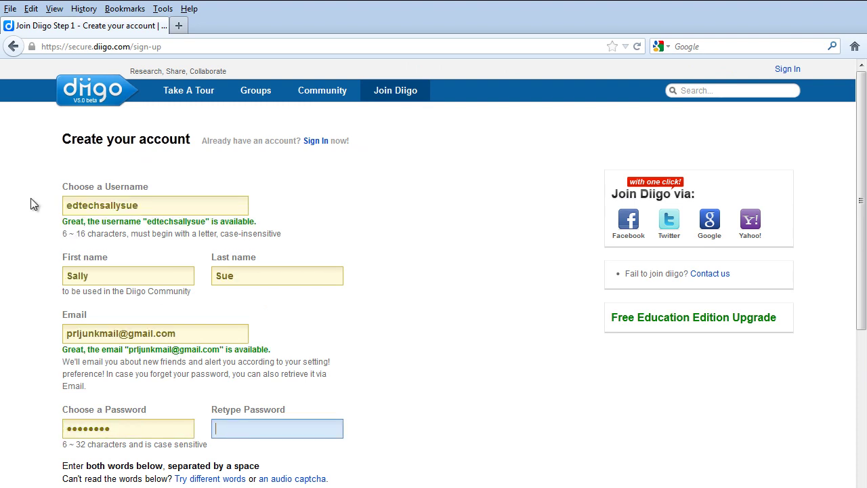
type("********")
scroll(339, 339, "down", 8)
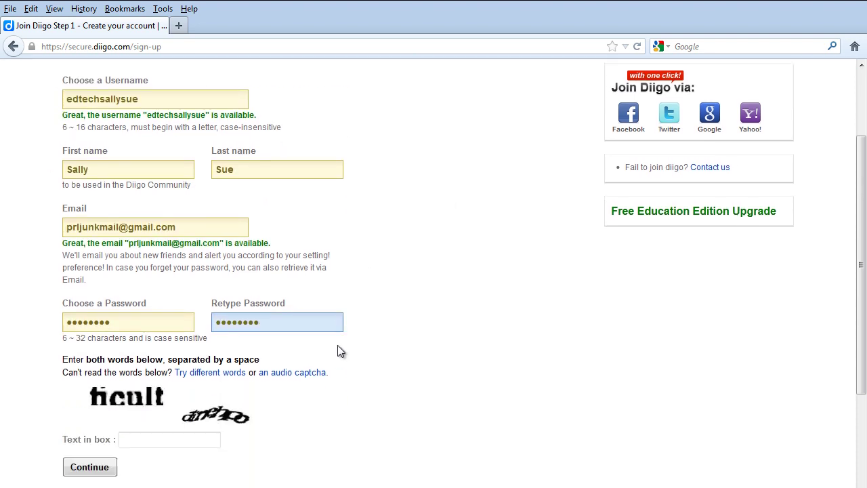
left_click(139, 242)
type("ficult anetpo")
left_click(99, 267)
Step: Fill in the new captcha words and resubmit the registration to create the account
scroll(167, 303, "down", 8)
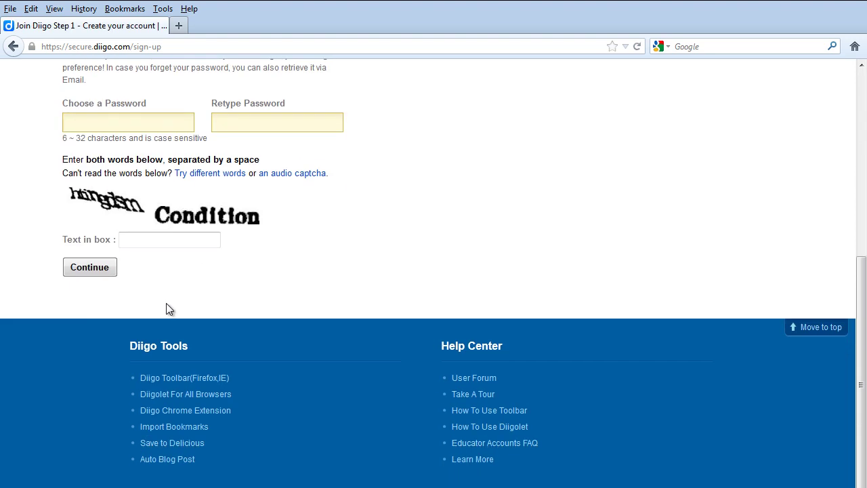
left_click(170, 244)
type("htingdsm Condition")
left_click(105, 269)
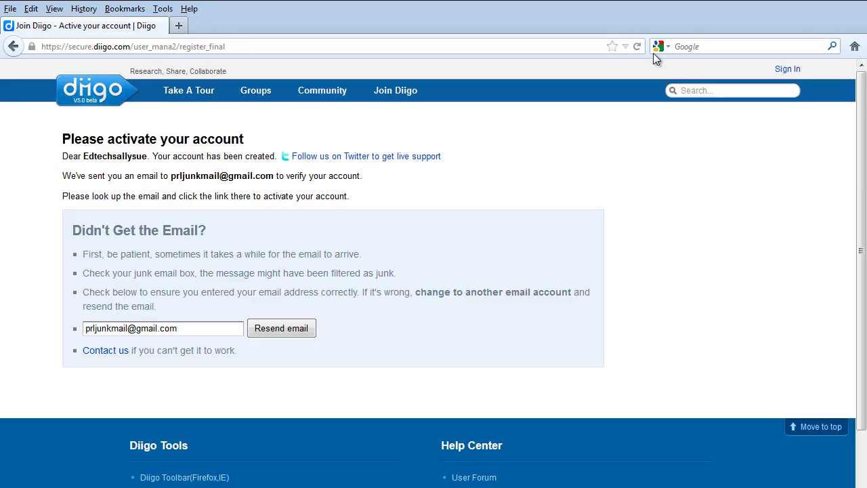
left_click(635, 46)
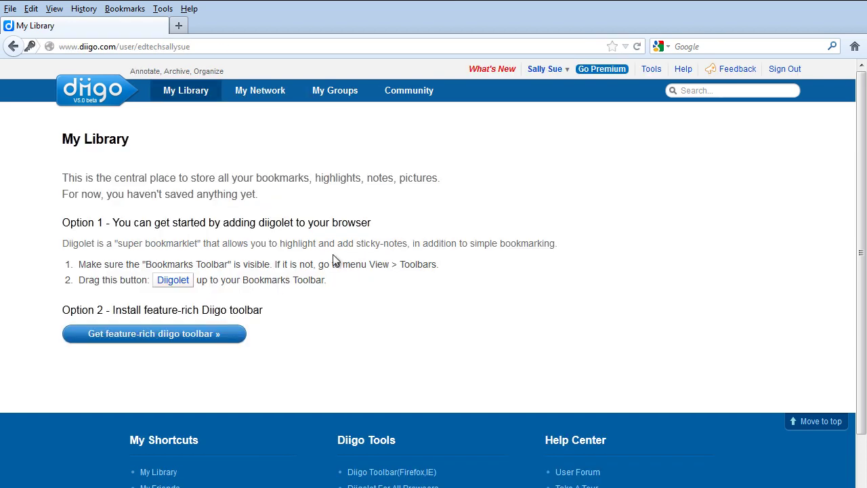
Step: Add the Diigolet bookmarklet to the browser's bookmarks toolbar
left_click_drag(166, 280, 165, 15)
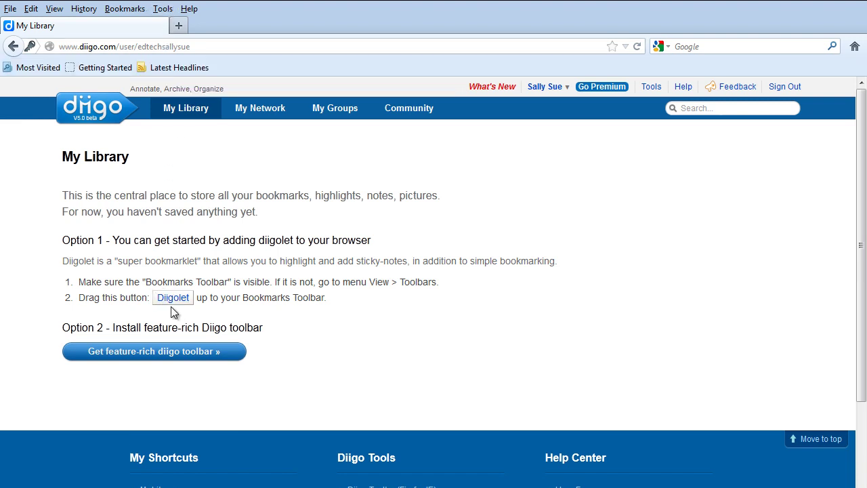
left_click_drag(172, 300, 228, 67)
left_click(158, 362)
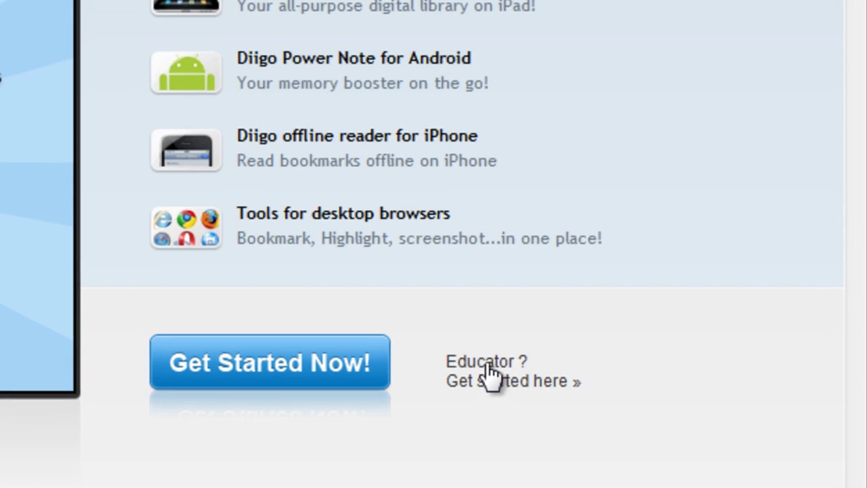
Step: Open the Diigo Educator account application for teachers and review the fields of its form
left_click(491, 372)
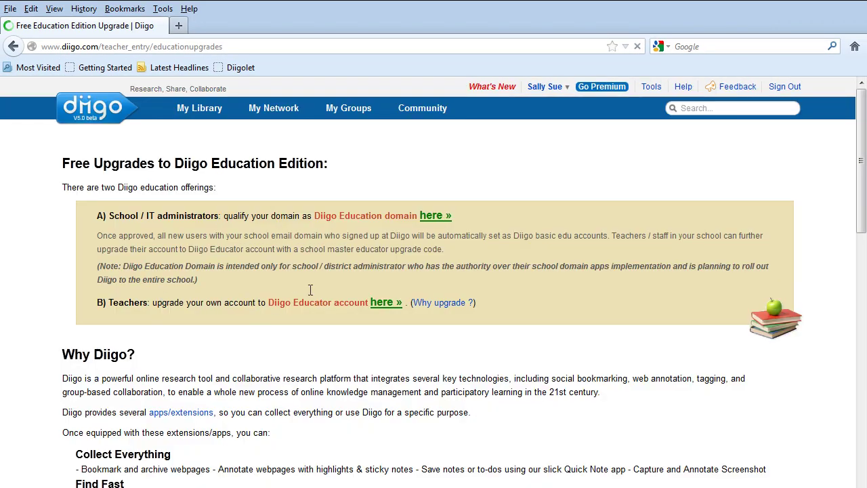
left_click(384, 303)
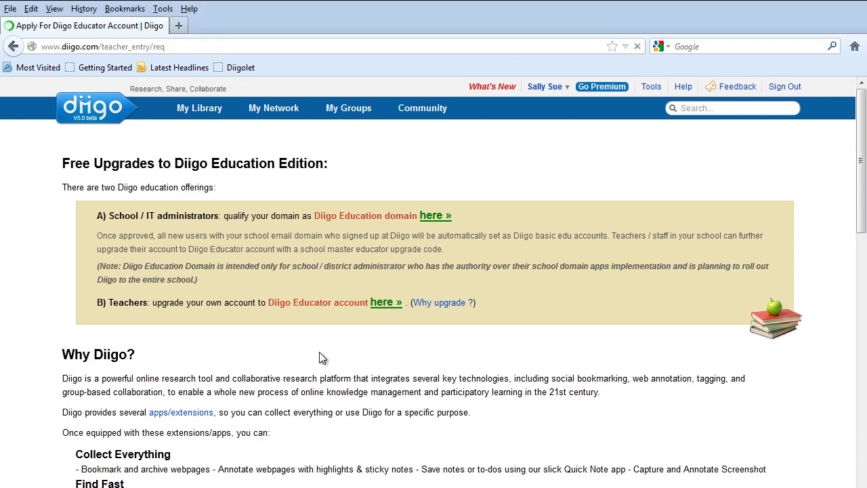
scroll(206, 327, "down", 2)
scroll(206, 324, "down", 5)
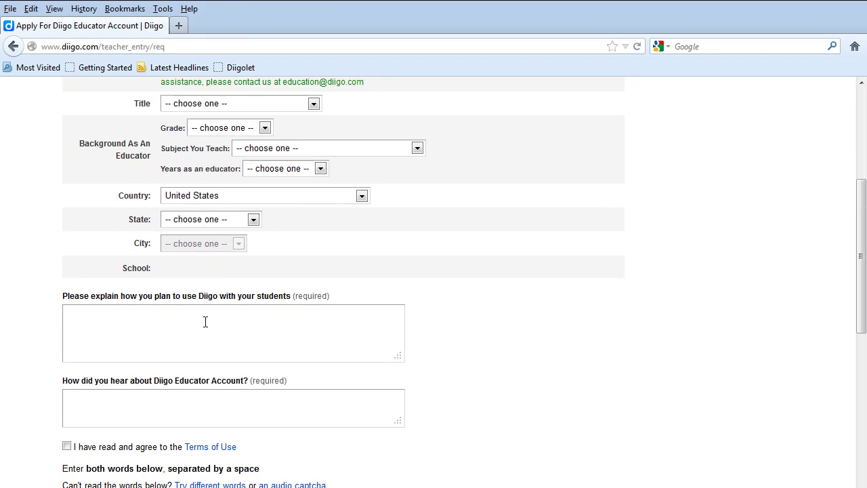
scroll(205, 322, "up", 5)
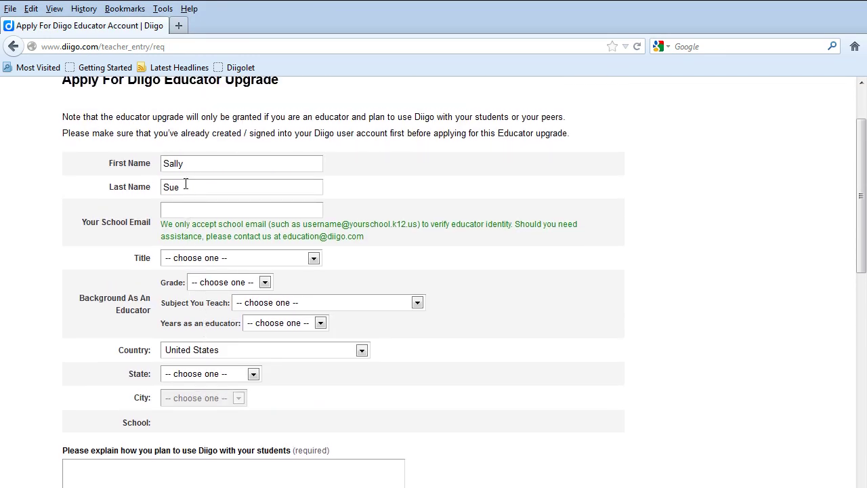
scroll(325, 250, "up", 3)
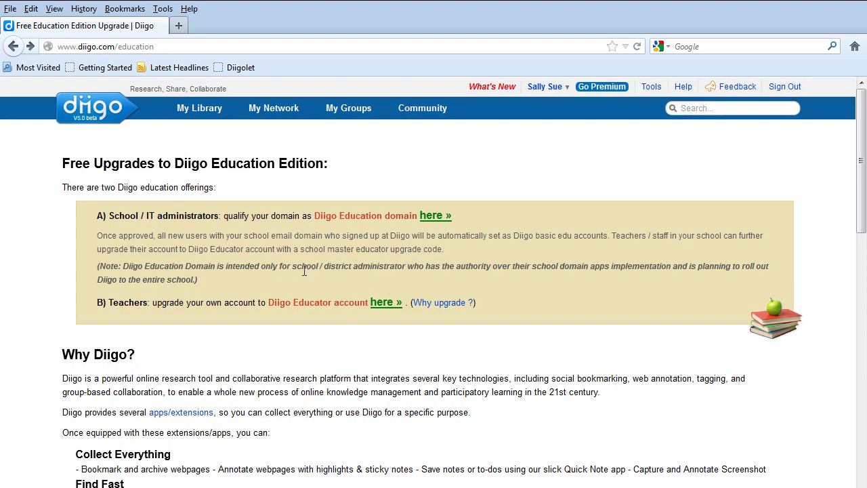
Step: View the Diigo in Education video page listed among the classroom resources and return to the Diigo site
scroll(304, 271, "down", 15)
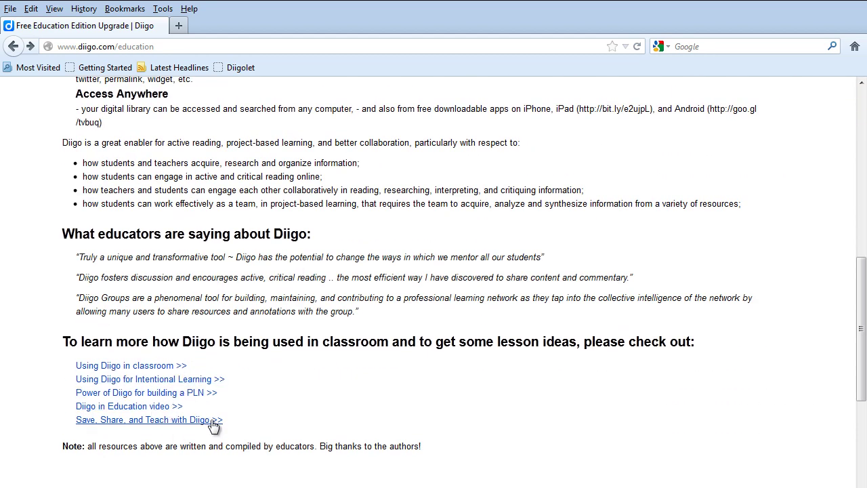
left_click(144, 410)
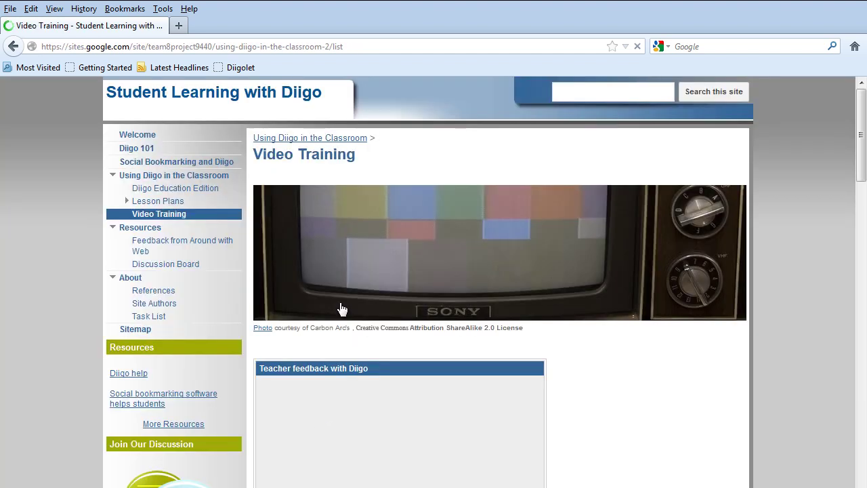
scroll(645, 403, "down", 1)
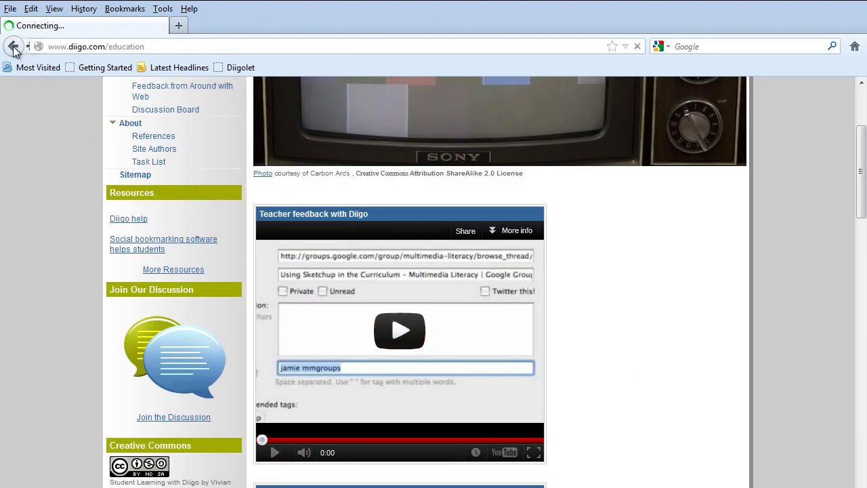
left_click(13, 46)
left_click(9, 47)
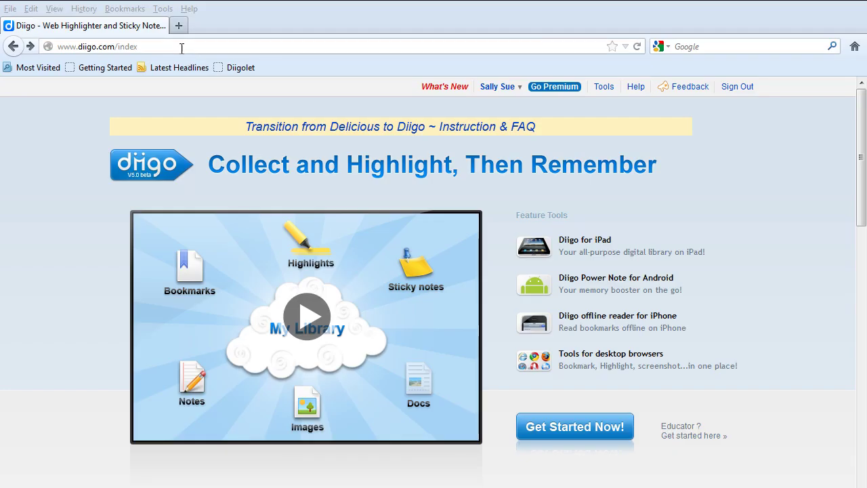
left_click(182, 46)
type("http://groups.diigo.com/group/edtech-at-boise-state-university")
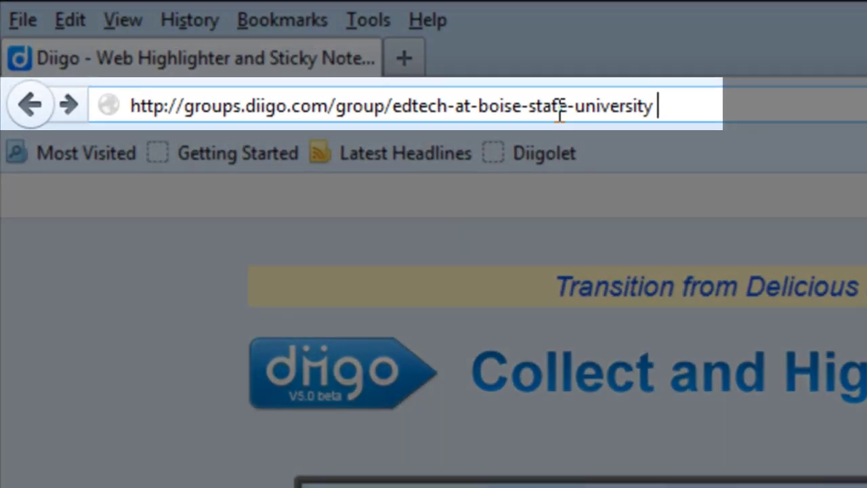
key("Return")
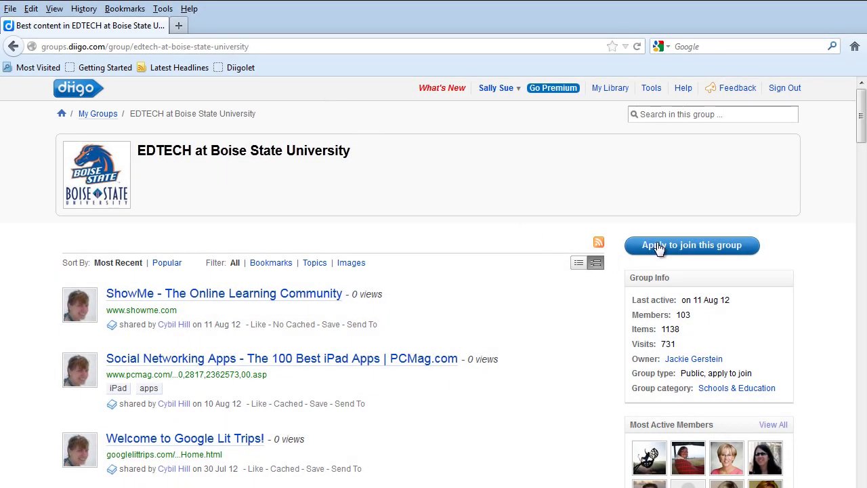
Step: Apply to join the EDTECH at Boise State University group with a Weekly email subscription
left_click(659, 248)
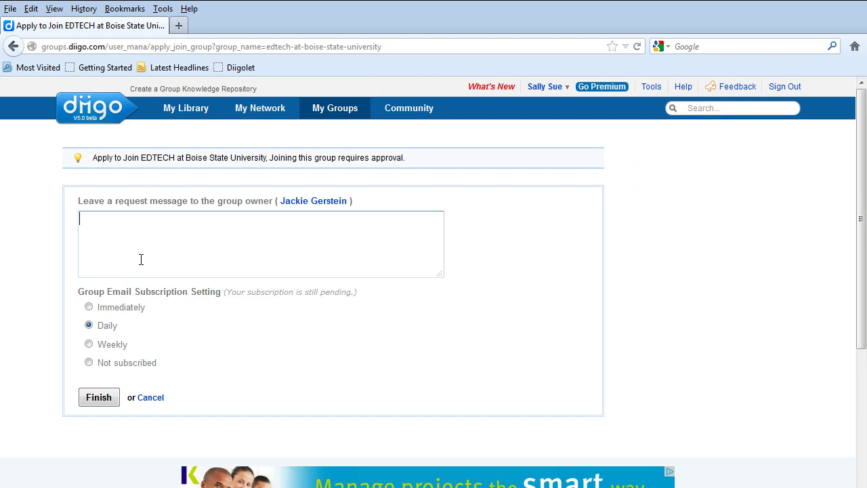
left_click(141, 259)
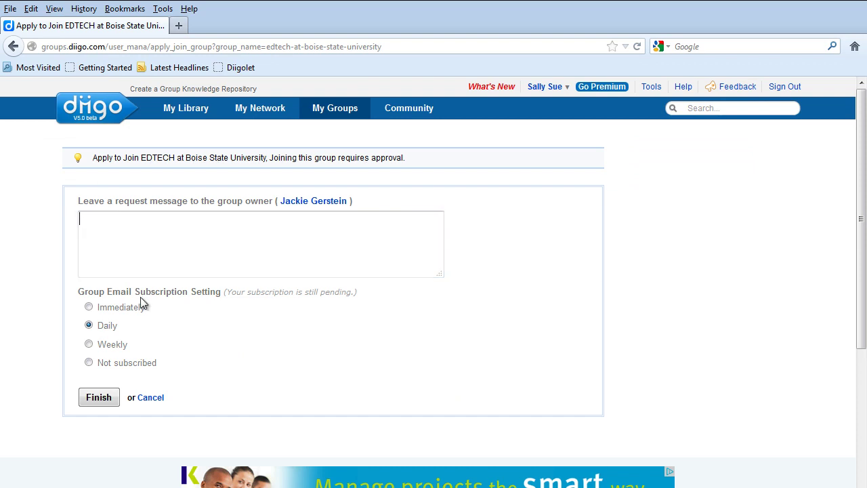
left_click(125, 326)
left_click(105, 344)
left_click(95, 399)
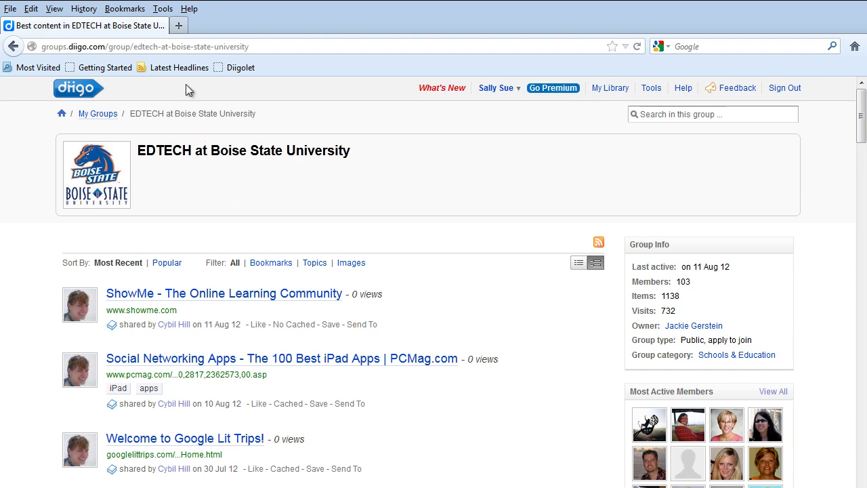
Step: Go to the website edtech.boisestate.edu
left_click(181, 48)
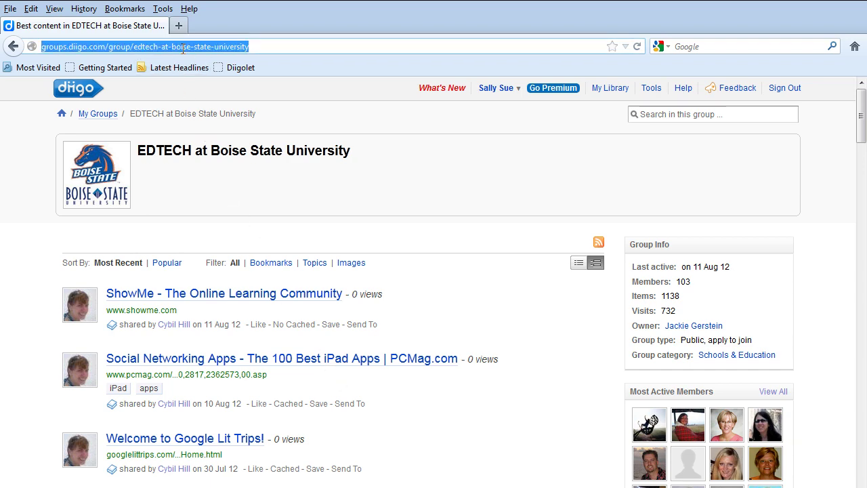
type("ed")
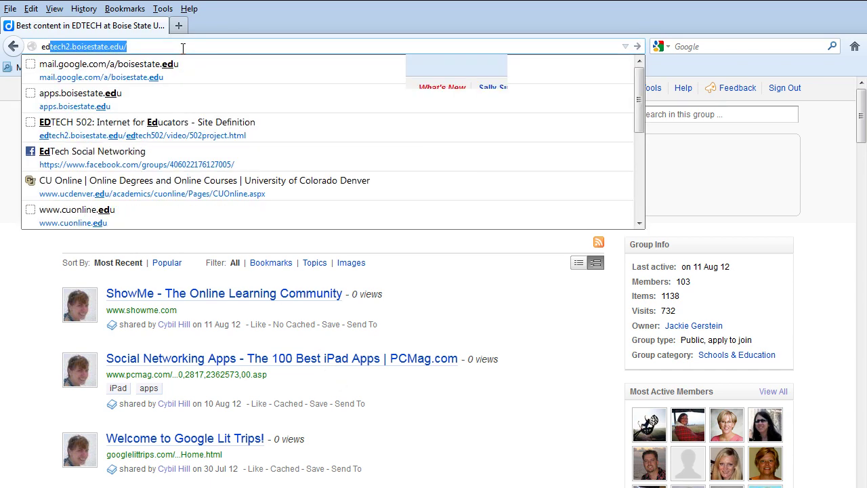
type("tech.bo")
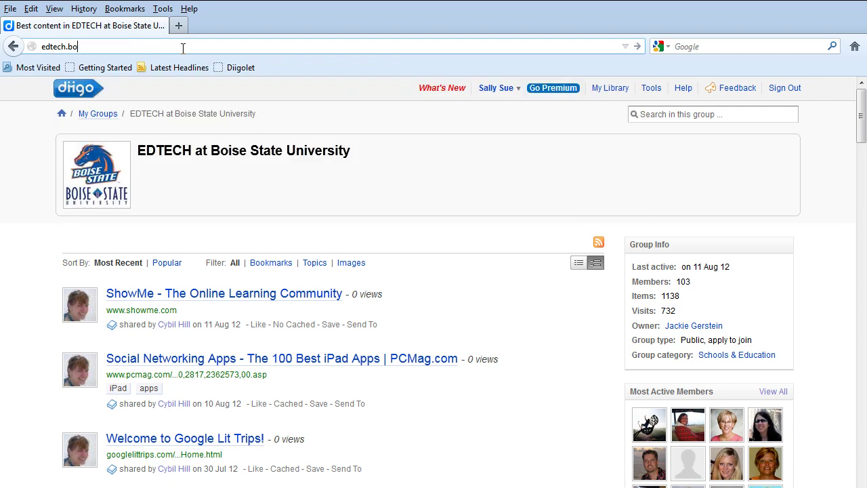
type("isestate.edu")
key("Return")
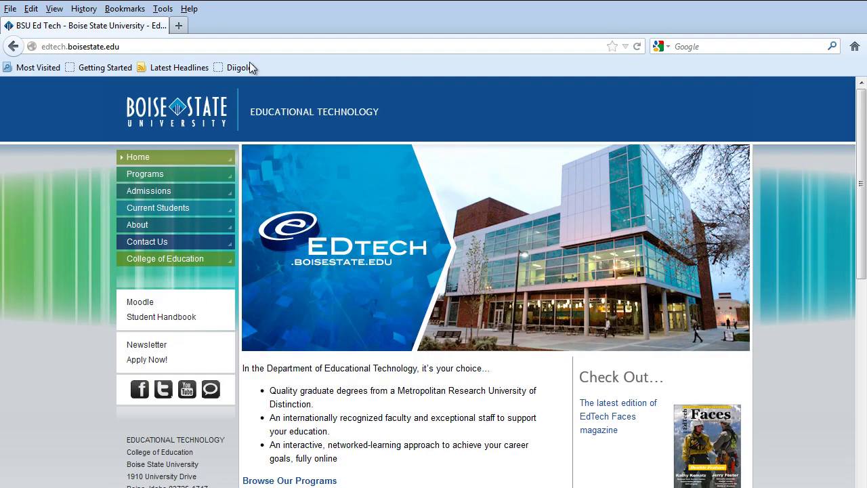
Step: Start a Diigolet bookmark for this page with the description "Best EdTech program in the country"
left_click(238, 67)
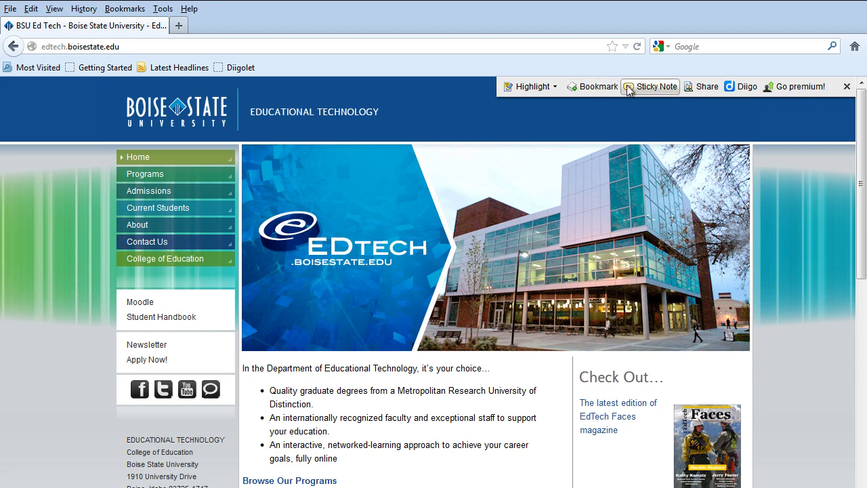
left_click(589, 86)
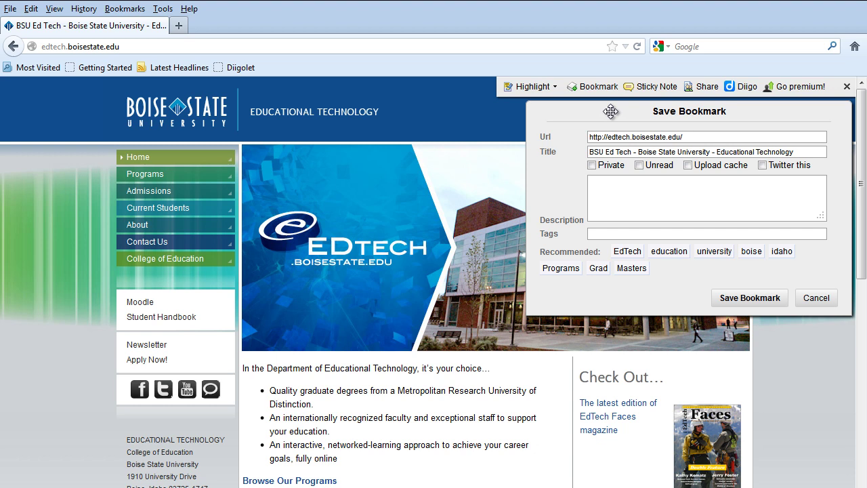
left_click(134, 10)
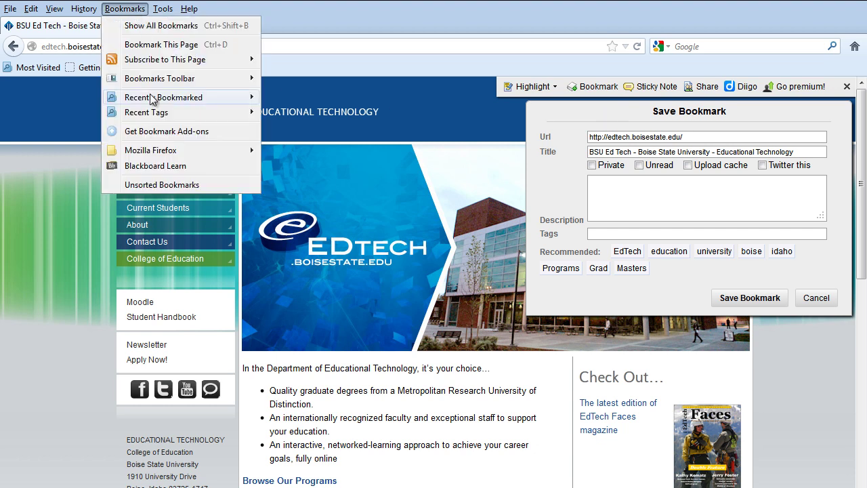
left_click(612, 187)
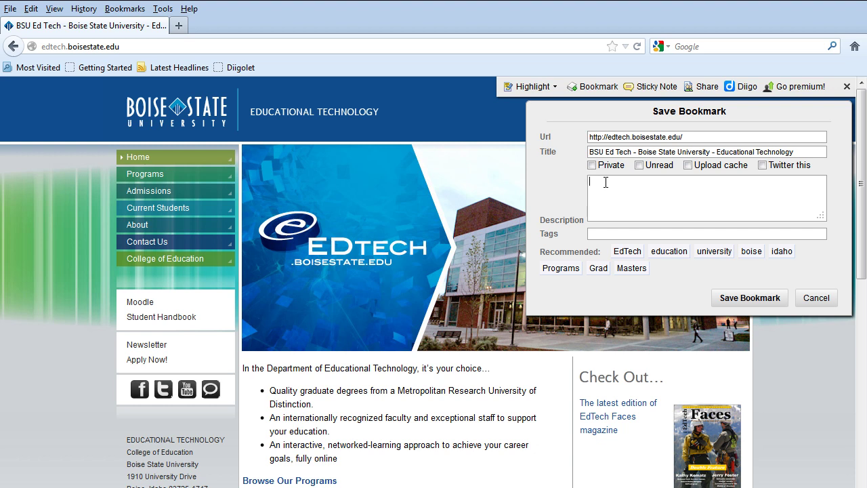
type("Best EdTech program in the country")
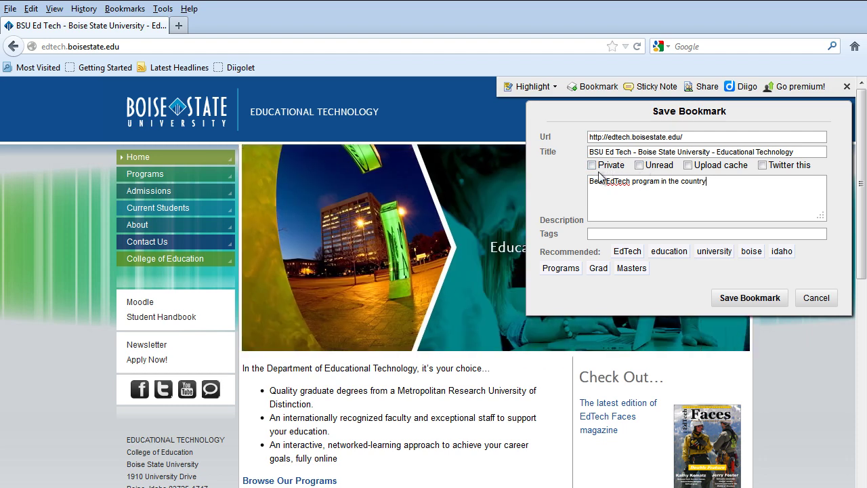
Step: Tag the bookmark with EdTech, education, university, idaho, Programs, Masters and EDTECH506, and save it
left_click(602, 232)
left_click(624, 251)
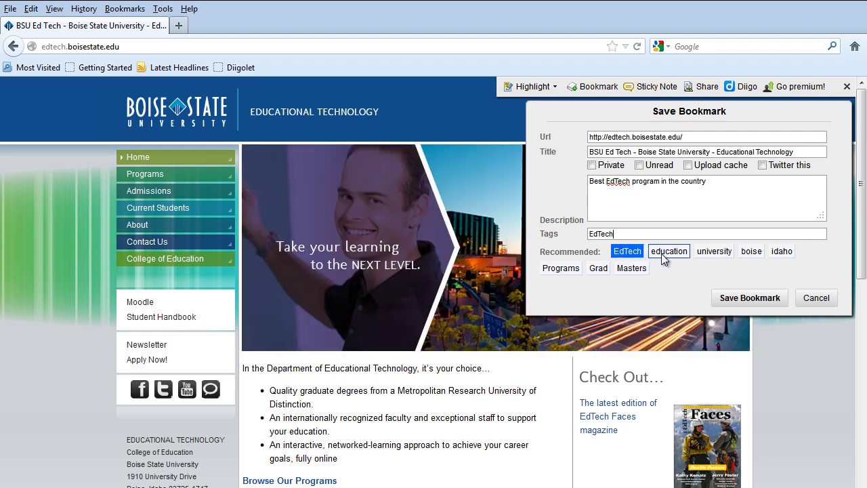
left_click(669, 251)
left_click(714, 252)
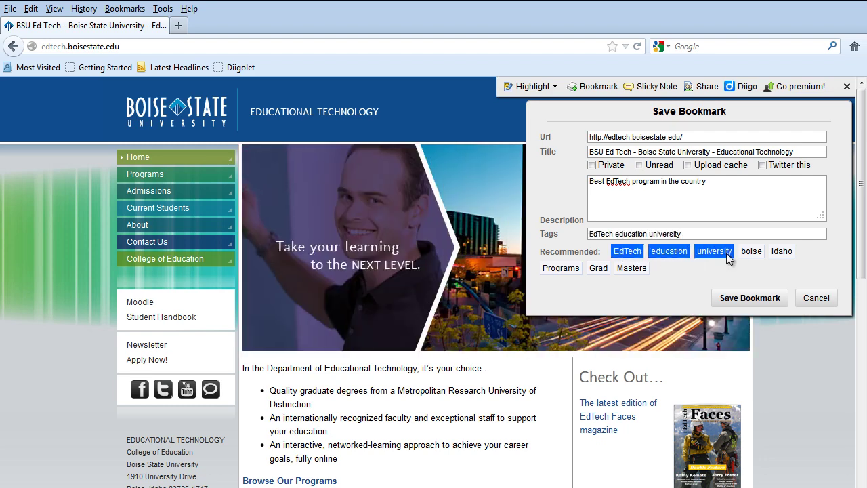
left_click(783, 251)
left_click(561, 268)
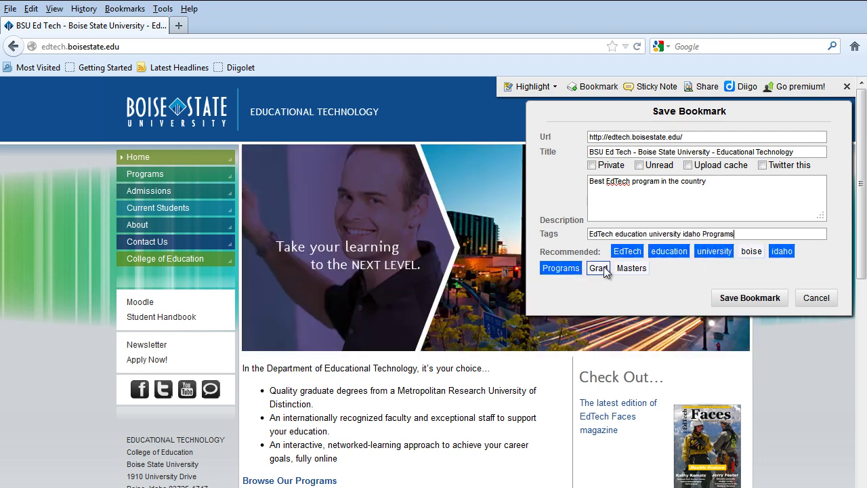
left_click(632, 269)
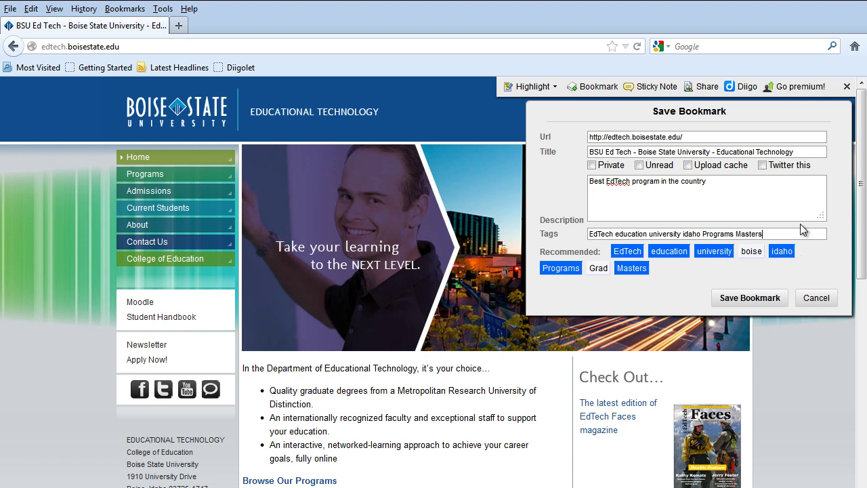
type("EDTECH506")
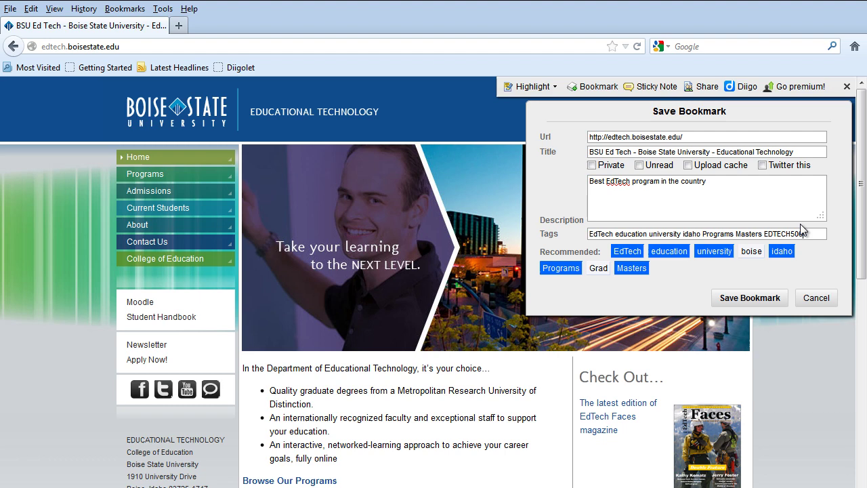
left_click(759, 294)
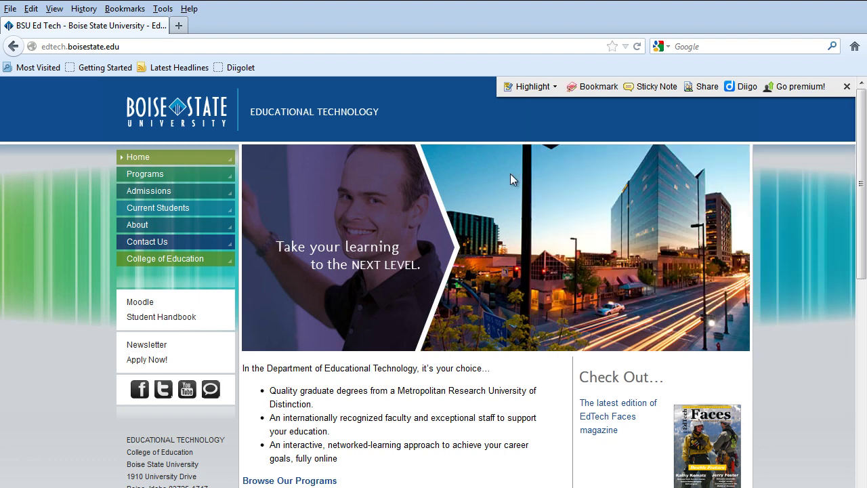
Step: Highlight the department's introductory text down to Browse Our Programs and post a private floating sticky note reading "Great example using images"
left_click(542, 86)
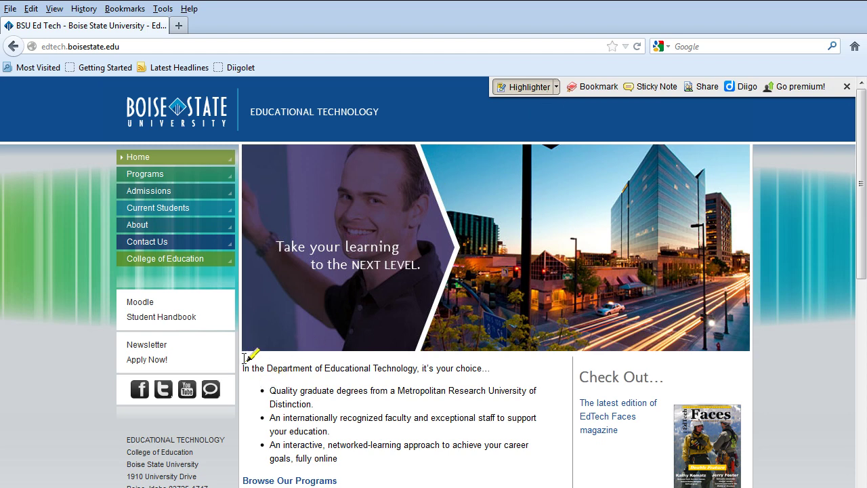
left_click_drag(246, 364, 338, 482)
left_click(651, 86)
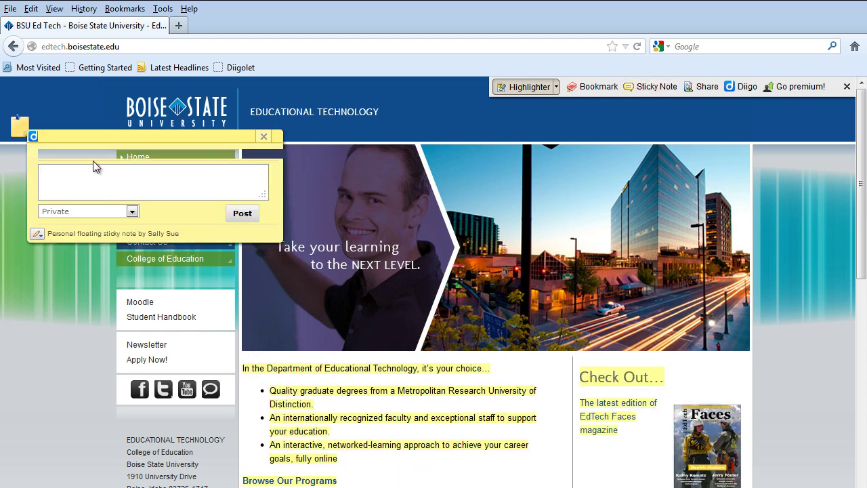
left_click(650, 86)
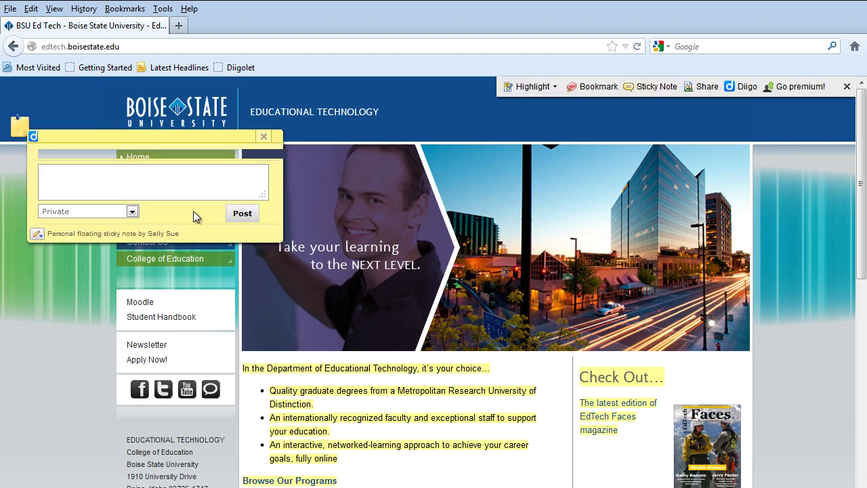
left_click(137, 175)
type("Great example using images")
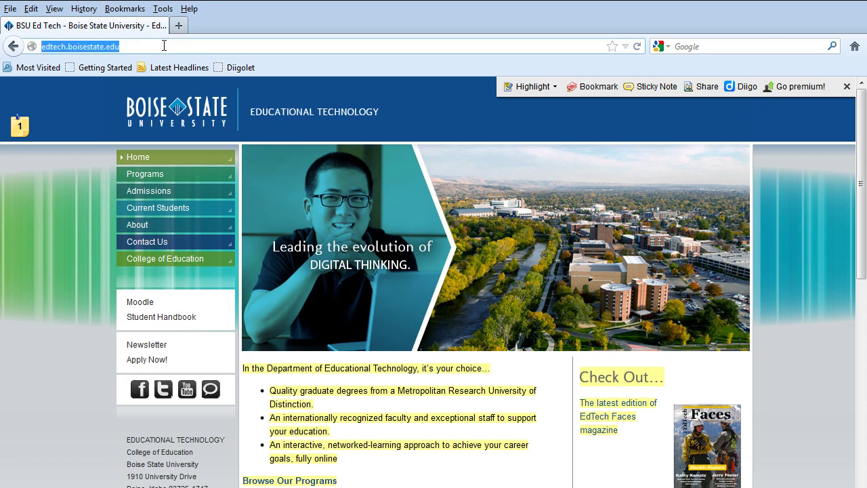
Step: Open the Diigo My Library page and review the saved BSU Ed Tech bookmark's description and the filter by tags
left_click(737, 87)
left_click(748, 106)
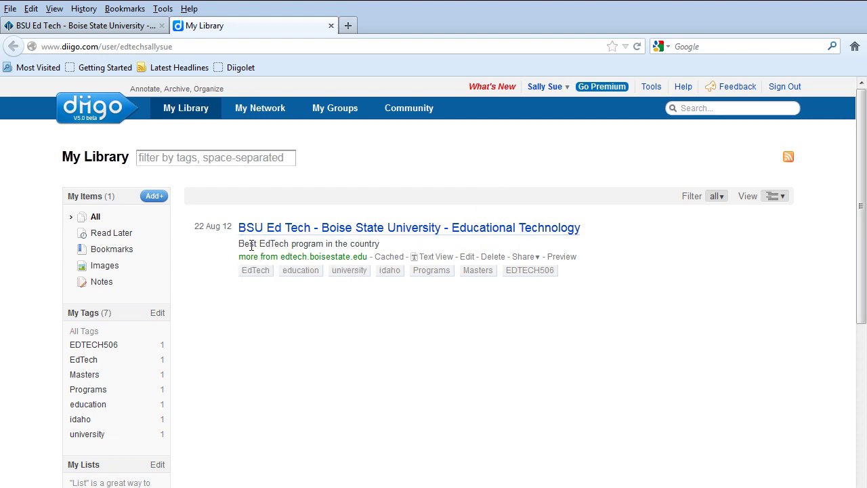
left_click_drag(250, 244, 382, 244)
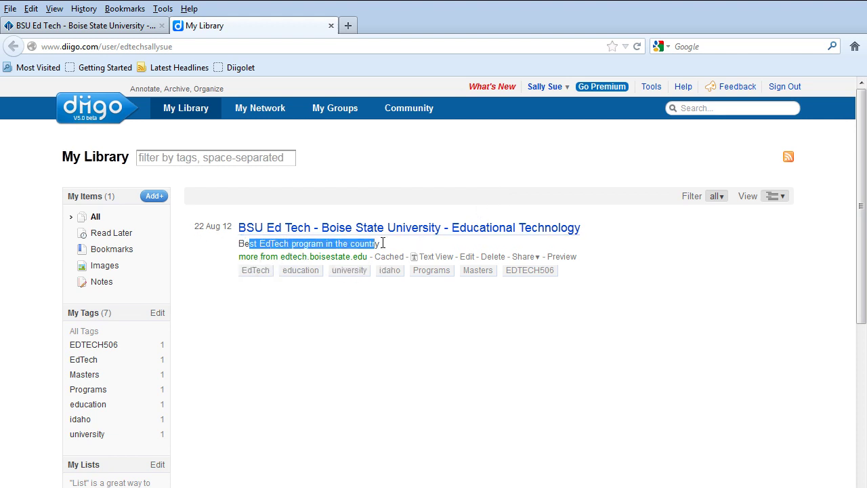
left_click(361, 316)
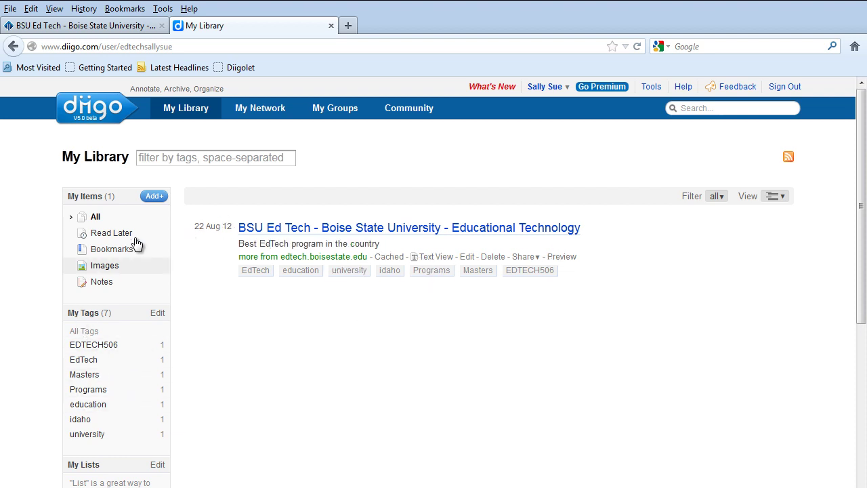
left_click(155, 159)
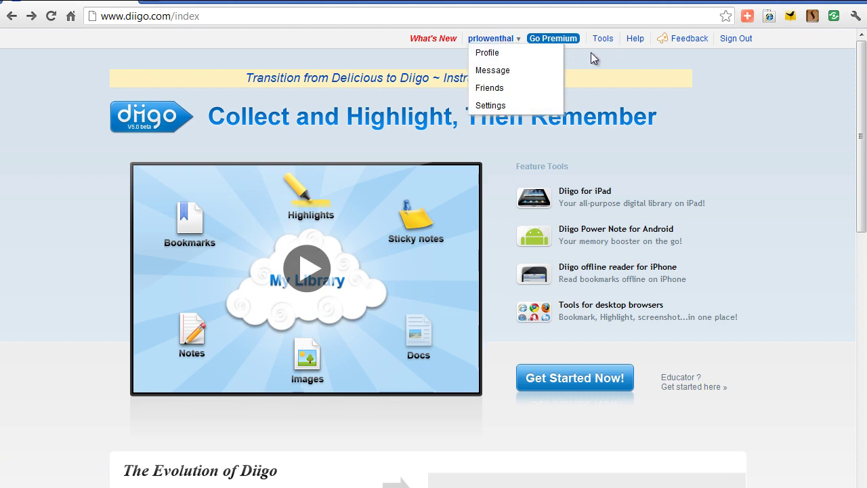
Step: Open the signed-in account's Diigo profile and browse the bookmarks in its public library
left_click(483, 38)
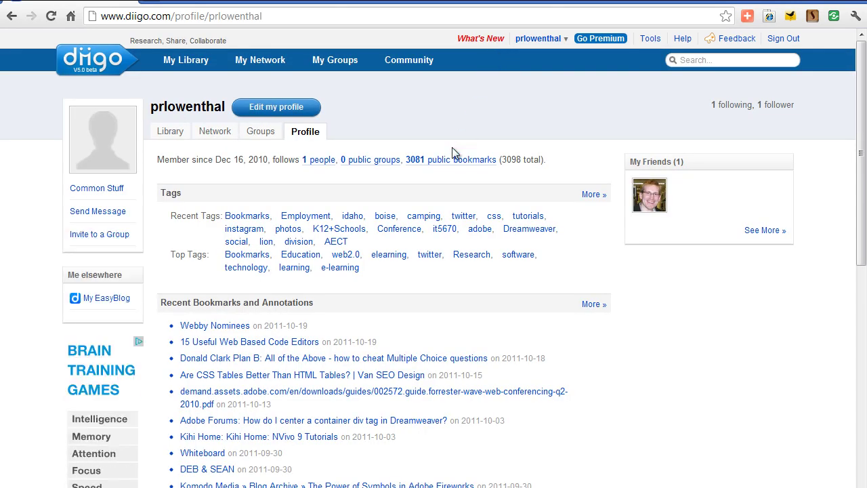
left_click(170, 132)
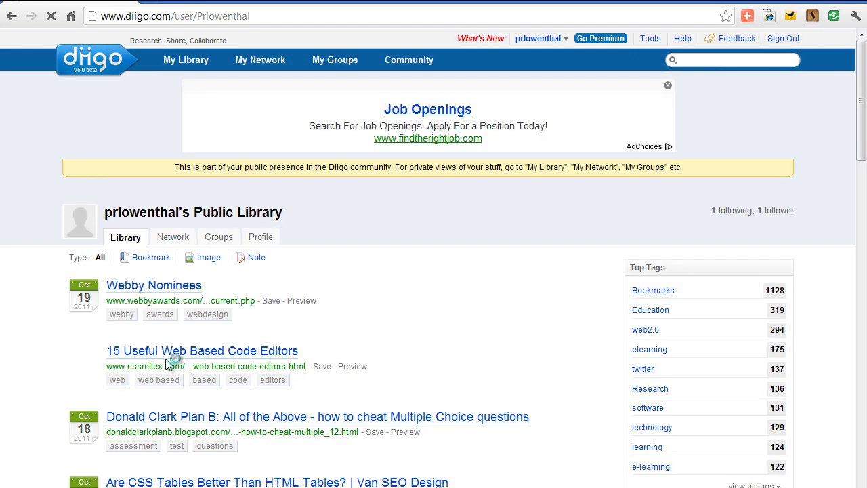
scroll(195, 461, "down", 1)
scroll(195, 458, "down", 3)
scroll(195, 448, "up", 4)
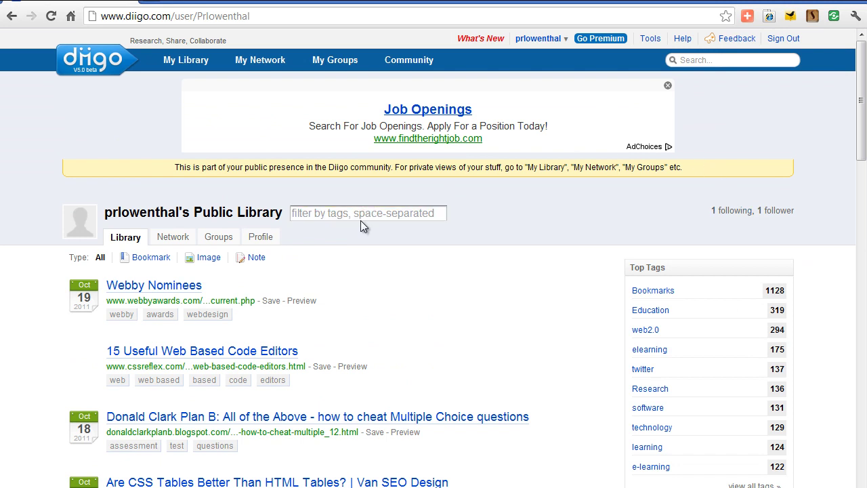
Step: View the items shared by followed people, and browse the library bookmarks tagged twitter
left_click(172, 238)
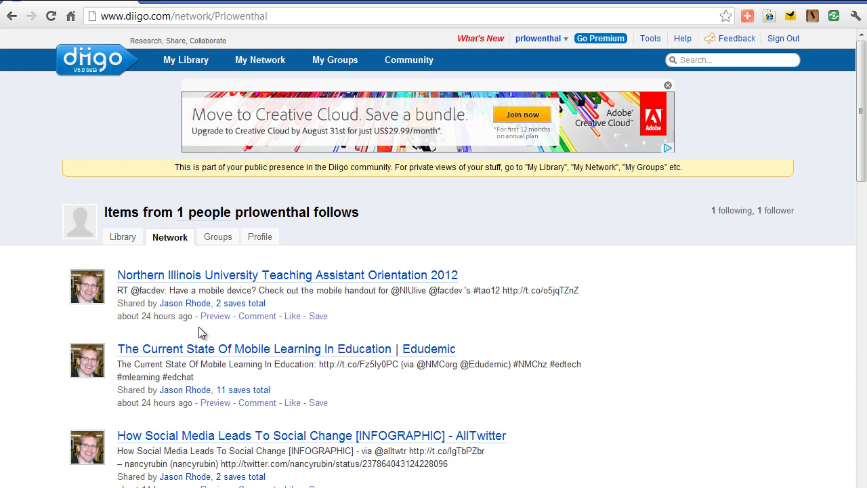
left_click(132, 240)
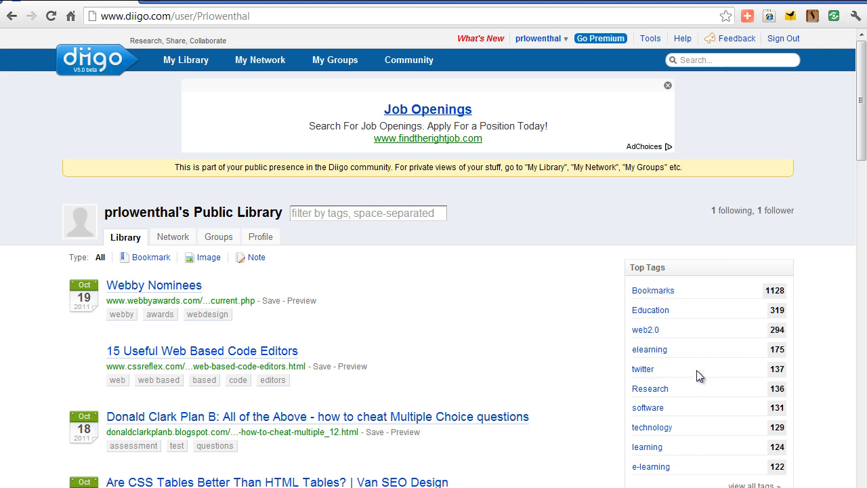
left_click(644, 370)
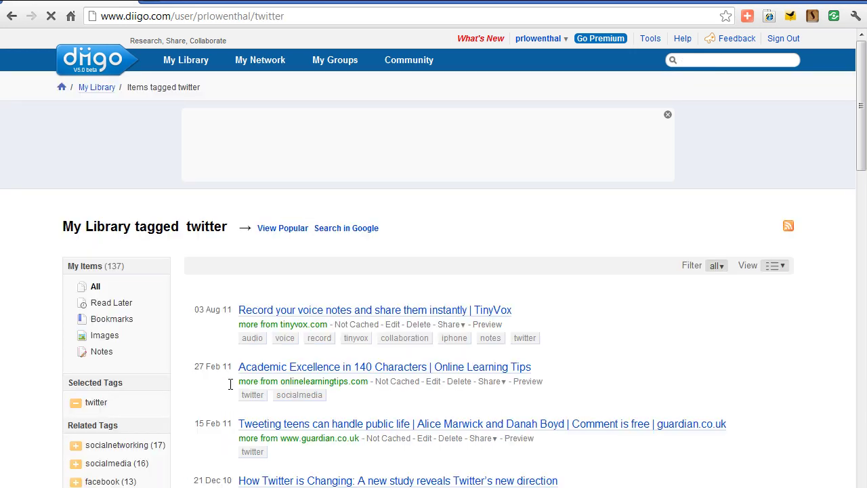
scroll(302, 393, "down", 4)
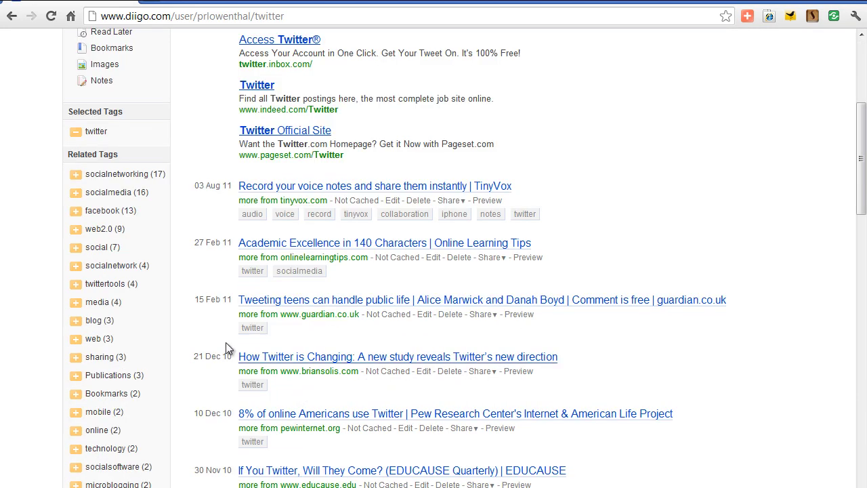
scroll(351, 405, "up", 4)
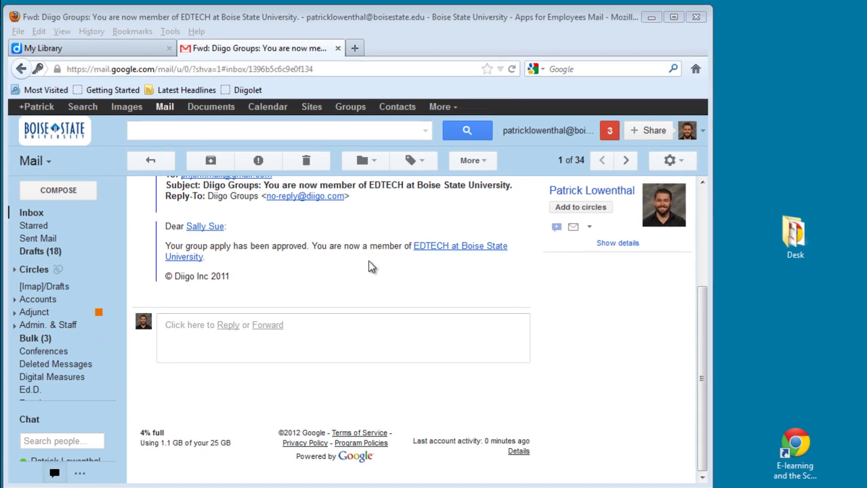
Step: Return from the approval e-mail to Diigo and open the EDTECH at Boise State University group from the account's groups
left_click(87, 52)
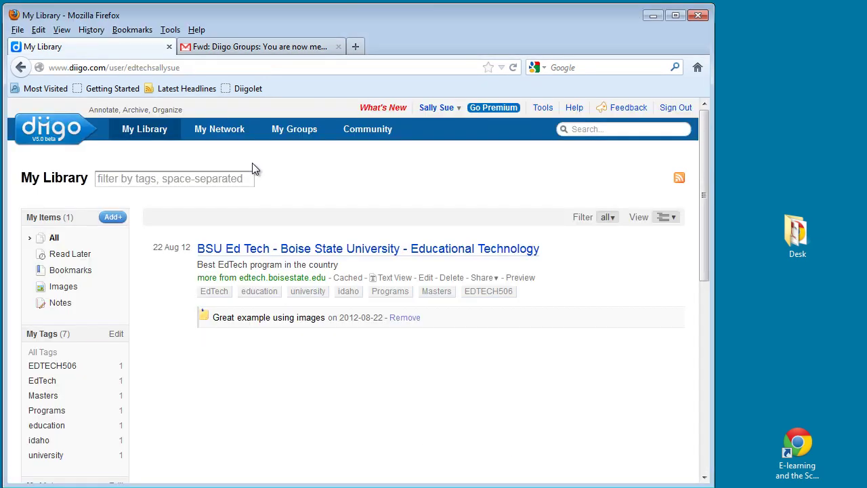
left_click(298, 130)
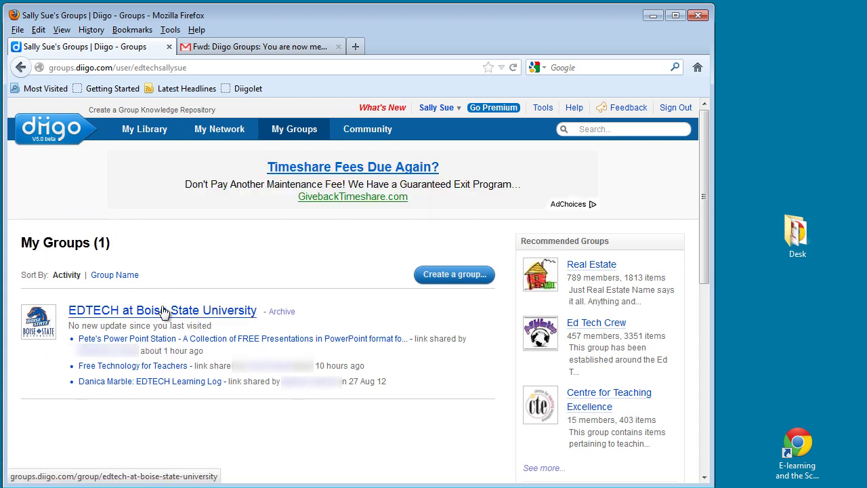
left_click(163, 312)
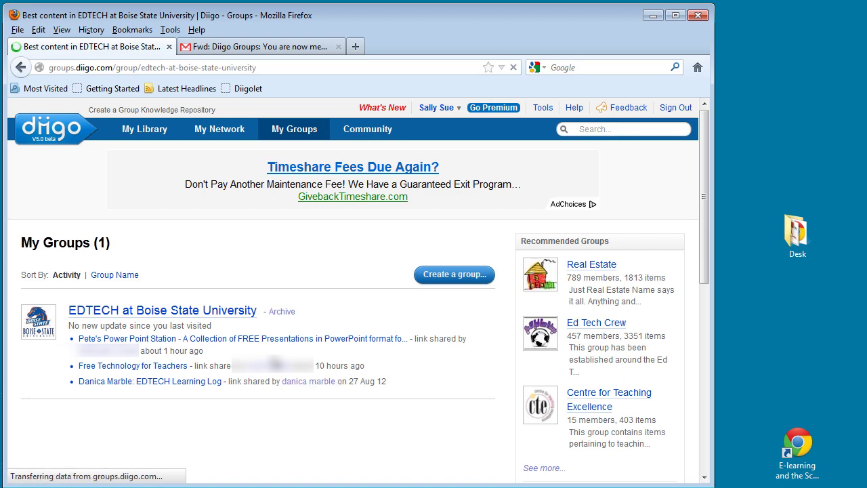